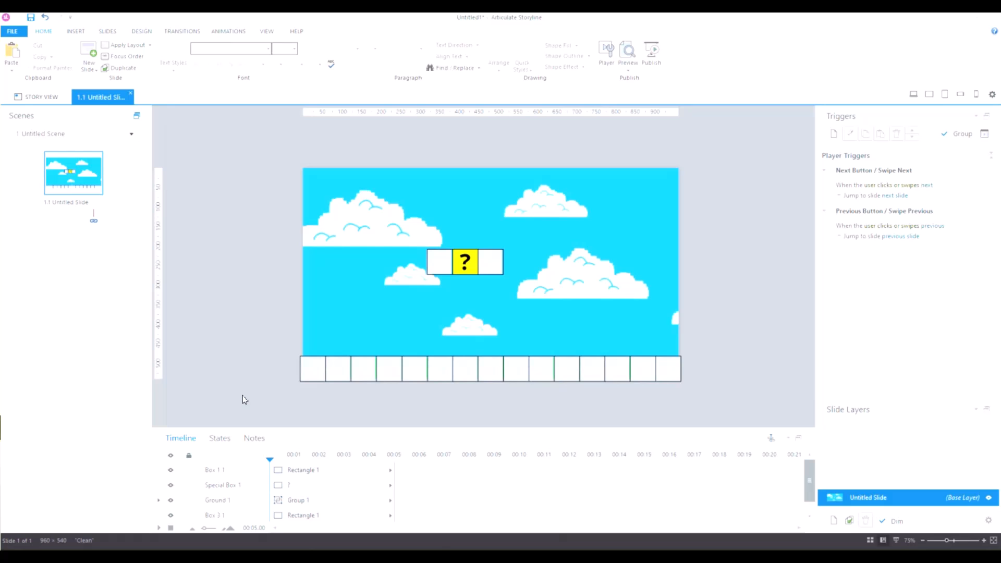
Step: Paste the penguin picture onto the slide and rename its timeline object Albert
key("ctrl+v")
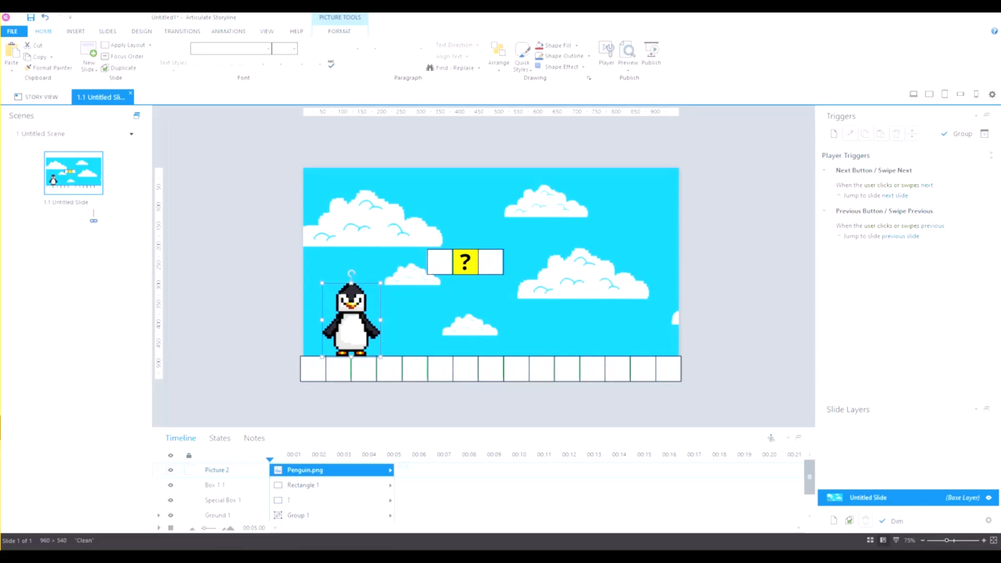
double_click(224, 471)
type("Albert")
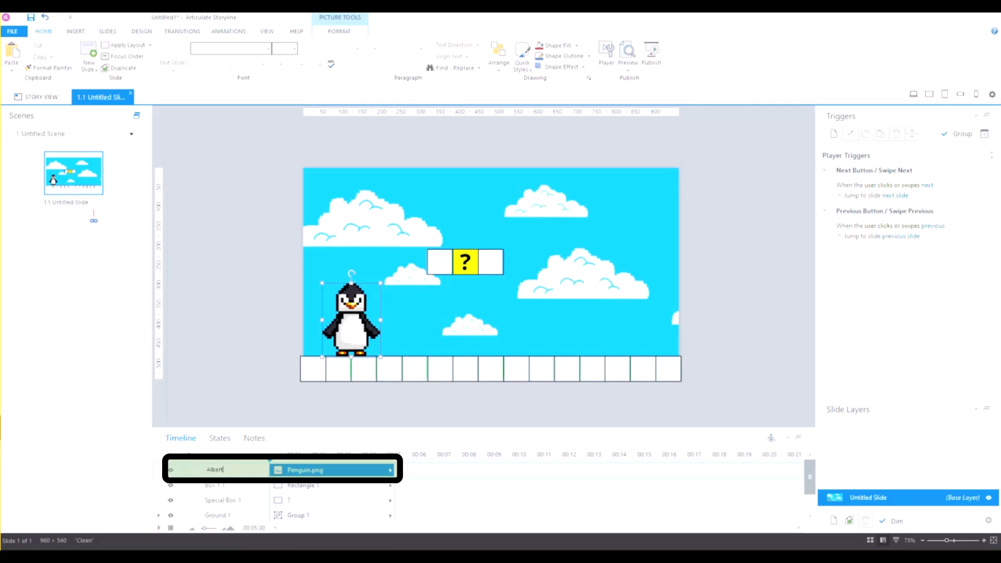
key("Return")
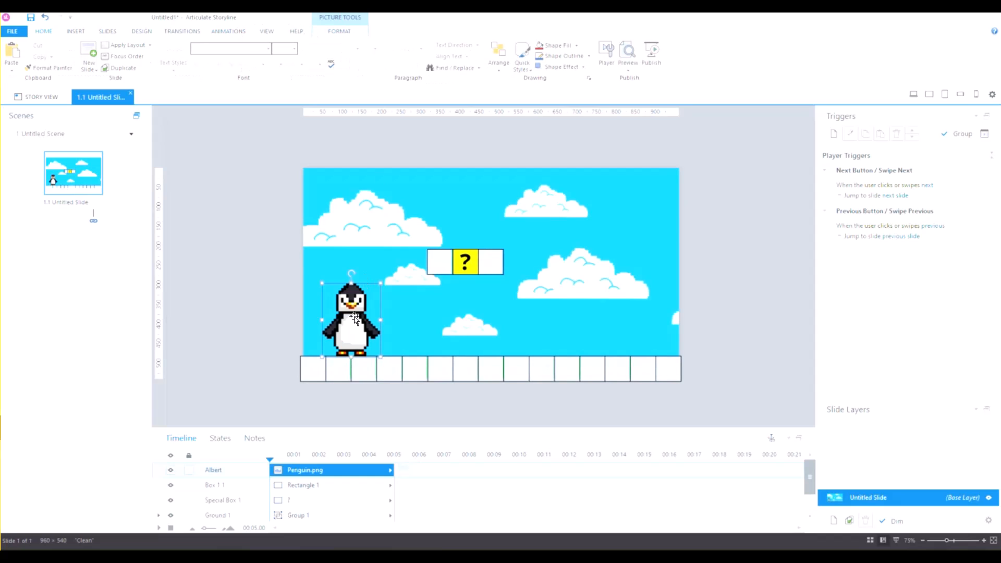
Step: Add a line motion path to Albert, named Left, with a duration of 0.5 seconds
left_click(241, 31)
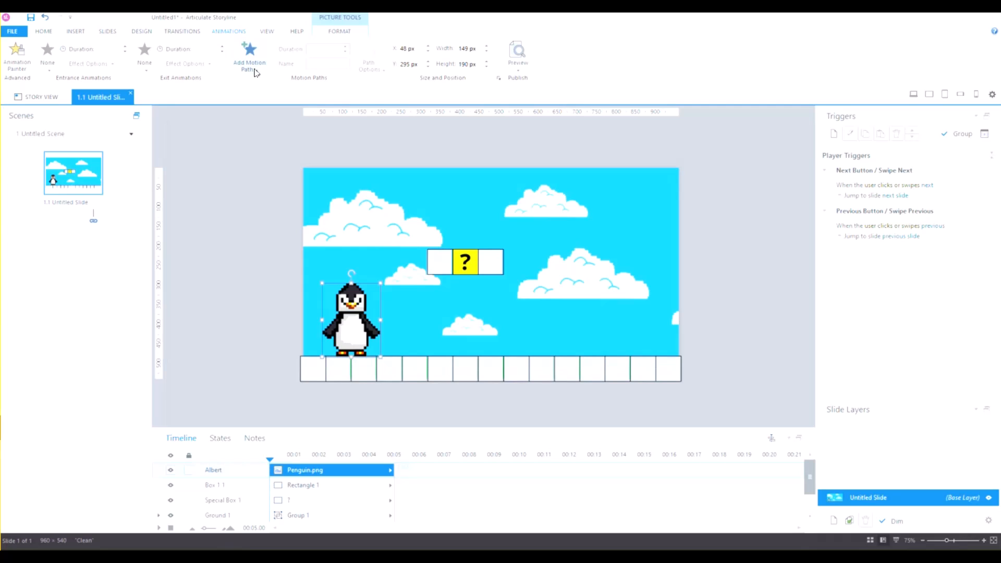
left_click(255, 70)
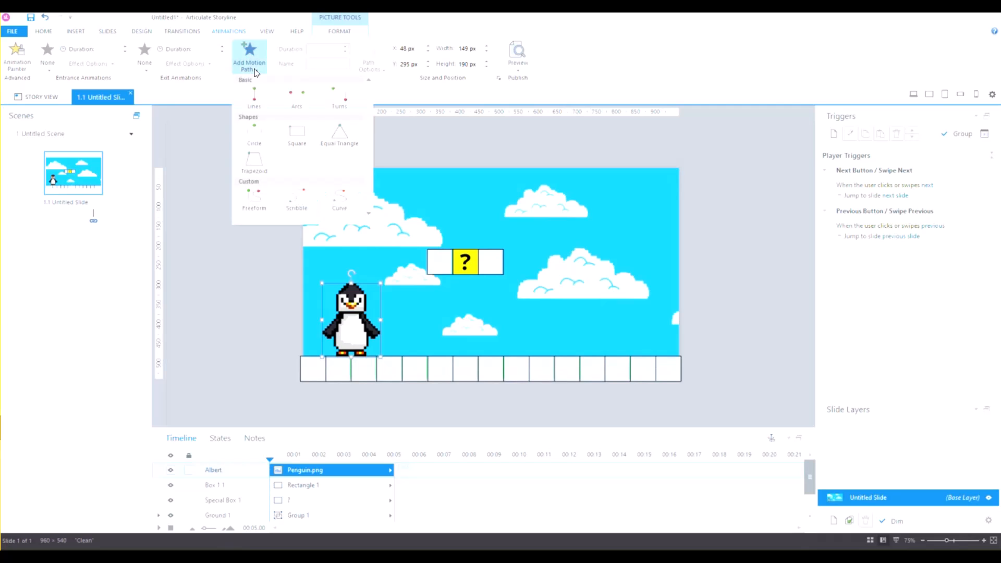
left_click(253, 100)
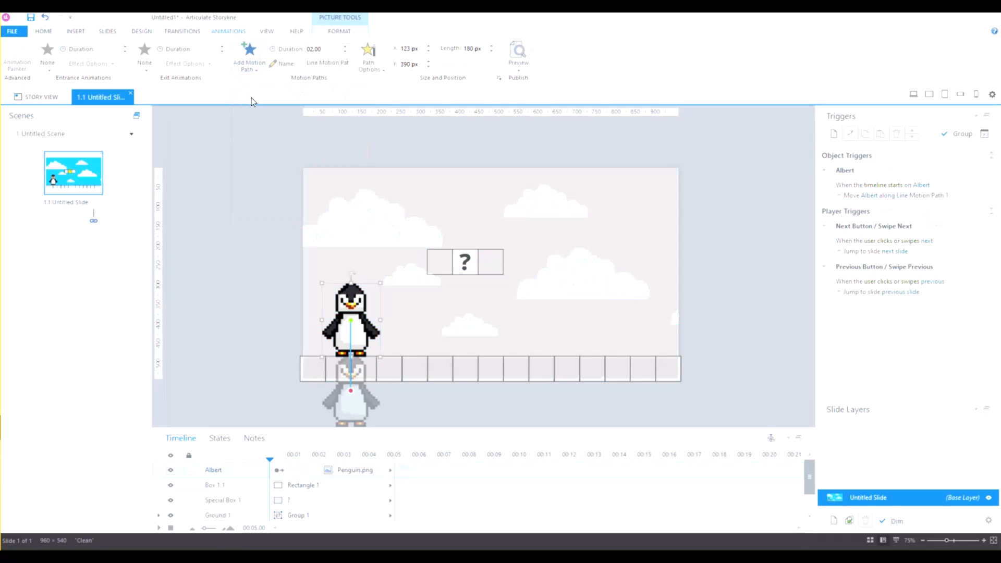
left_click(328, 63)
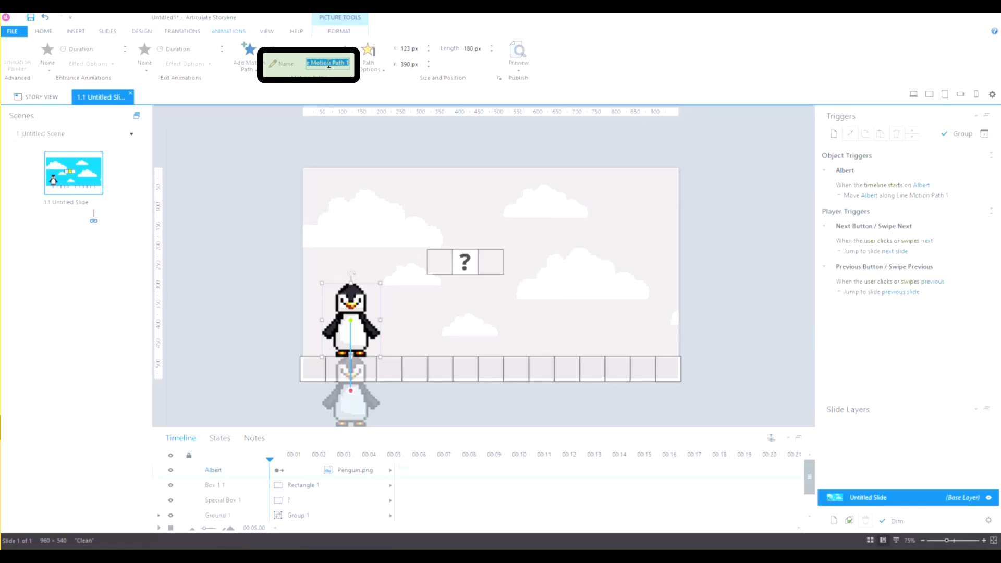
type("Left")
key("Return")
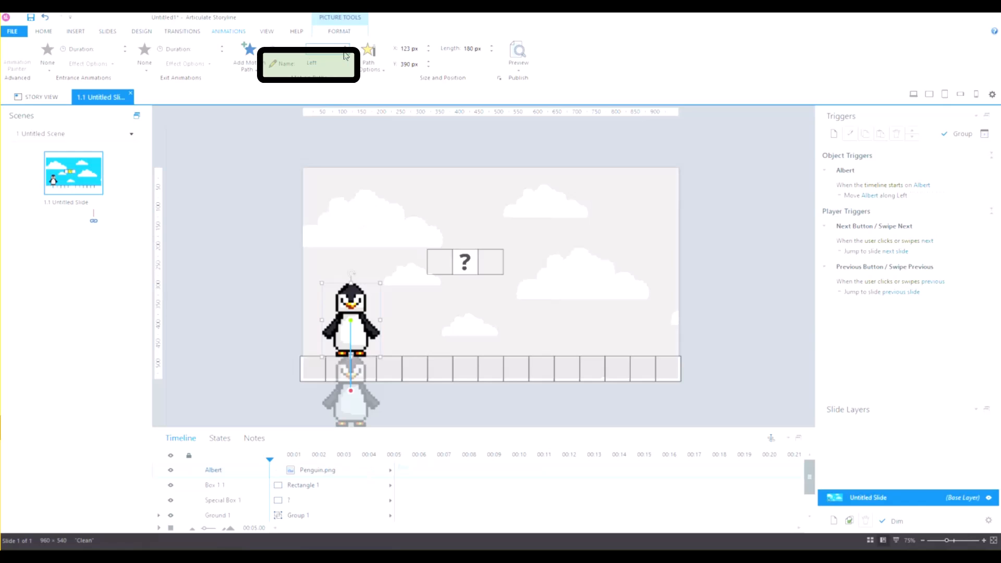
Step: Set the Left motion path's direction to left and its length to 5 px
left_click(368, 67)
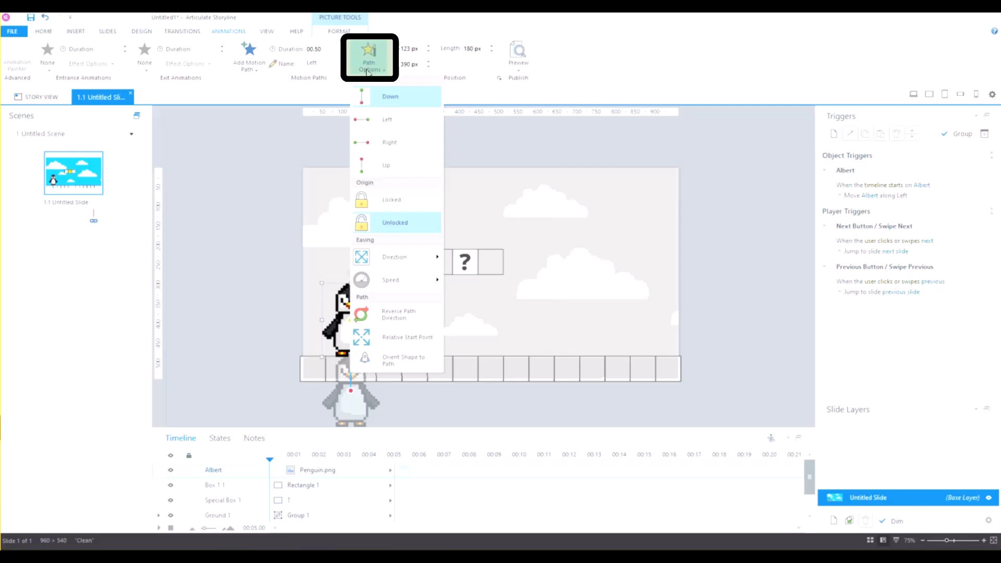
left_click(380, 117)
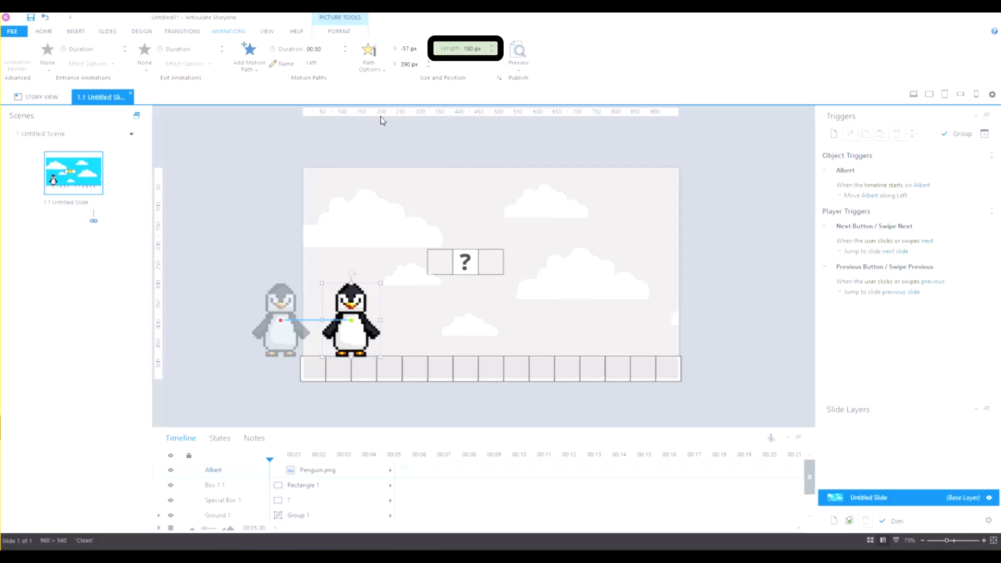
left_click(469, 49)
type("5")
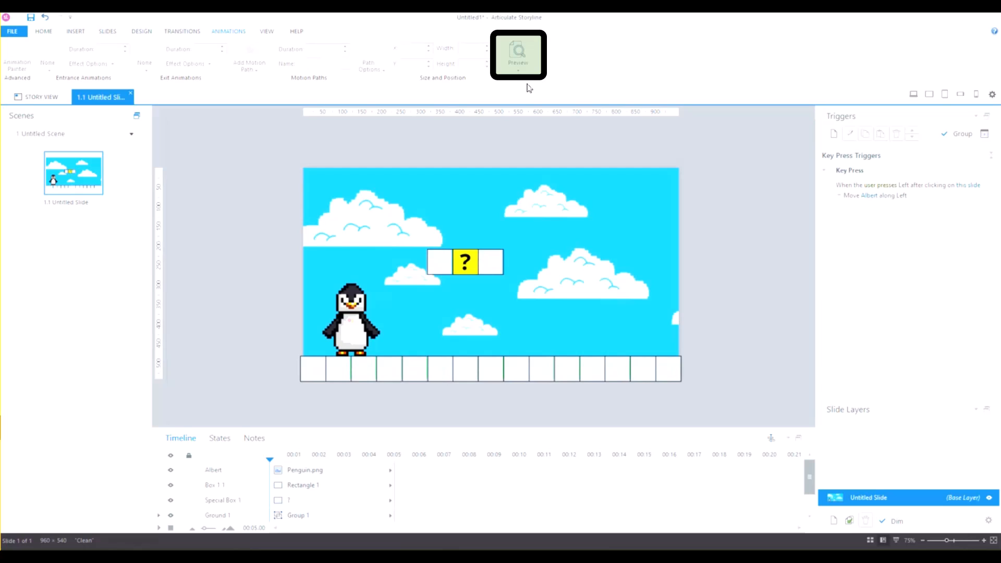
Step: Preview the current slide to test the Left key movement
left_click(518, 67)
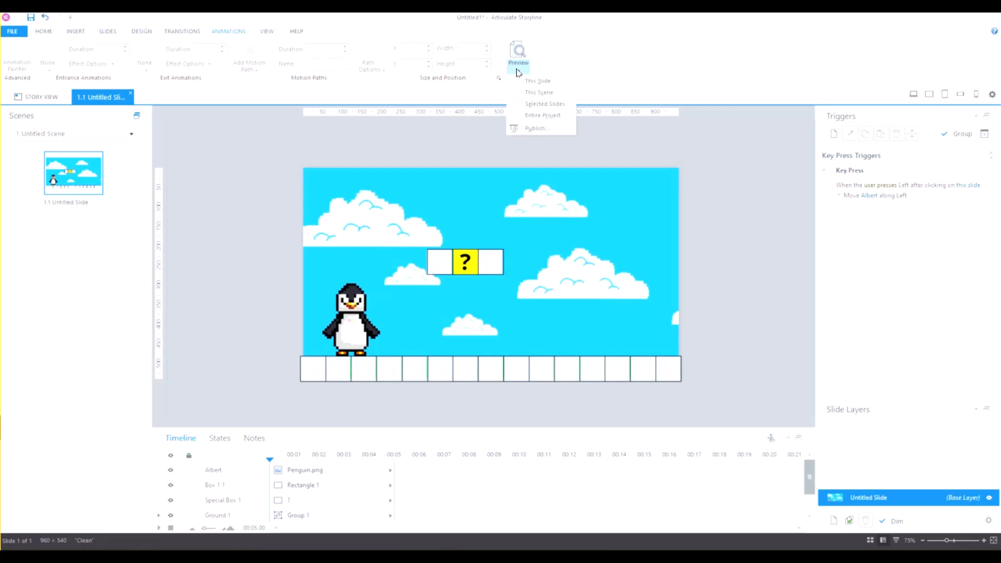
left_click(522, 82)
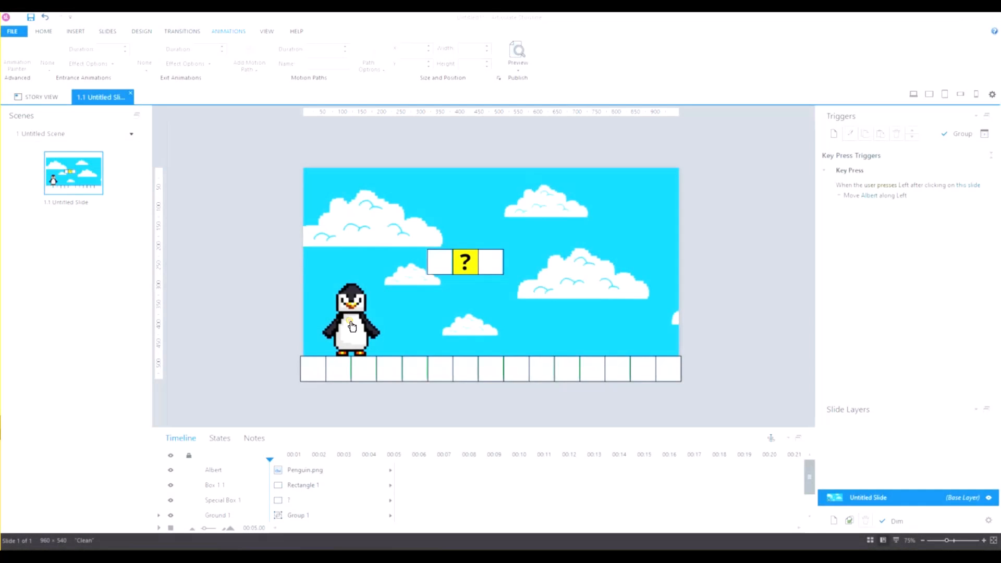
Step: Shift Albert's Left motion path slightly to the right and enable its Relative Start Point option
left_click(350, 322)
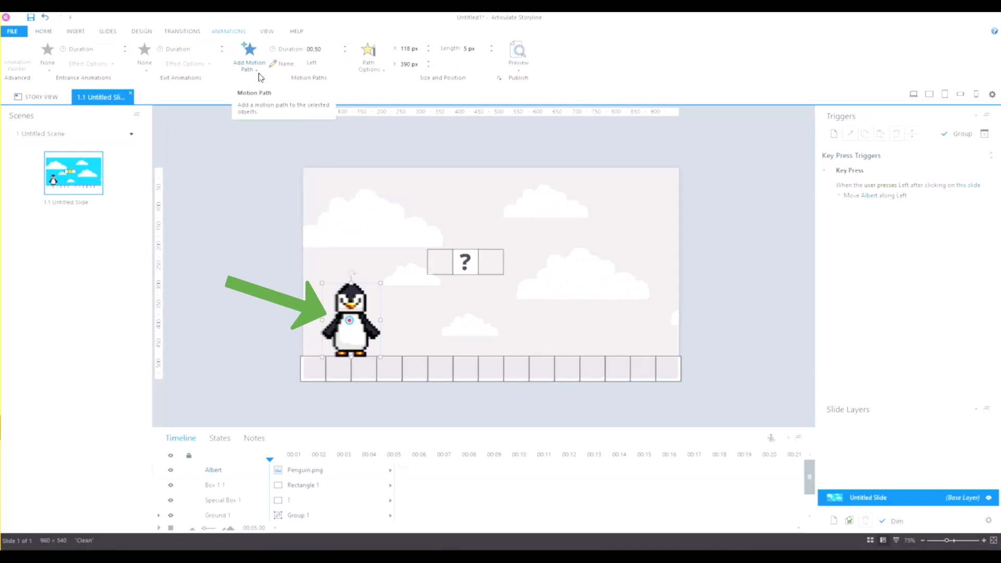
left_click_drag(351, 321, 353, 321)
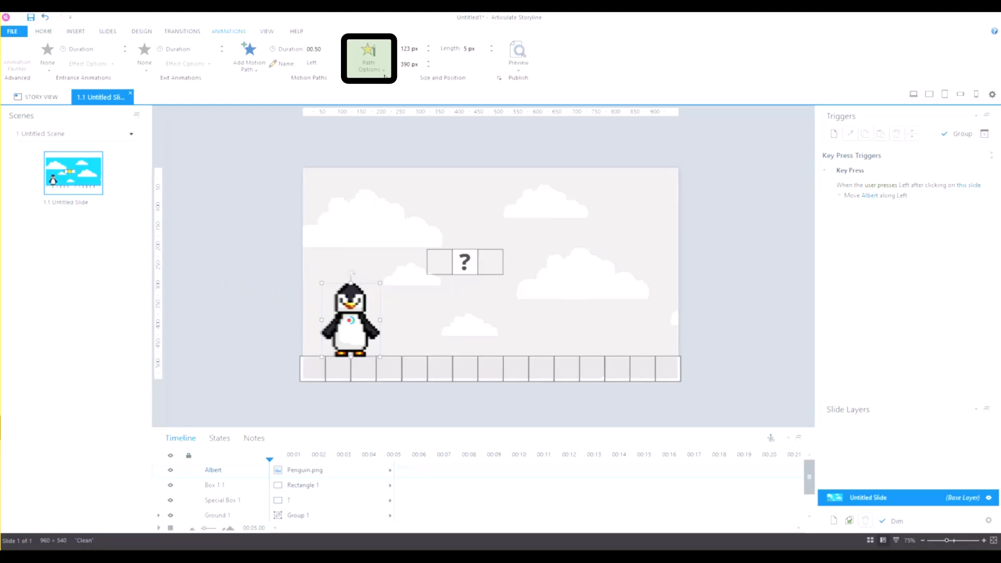
left_click(385, 76)
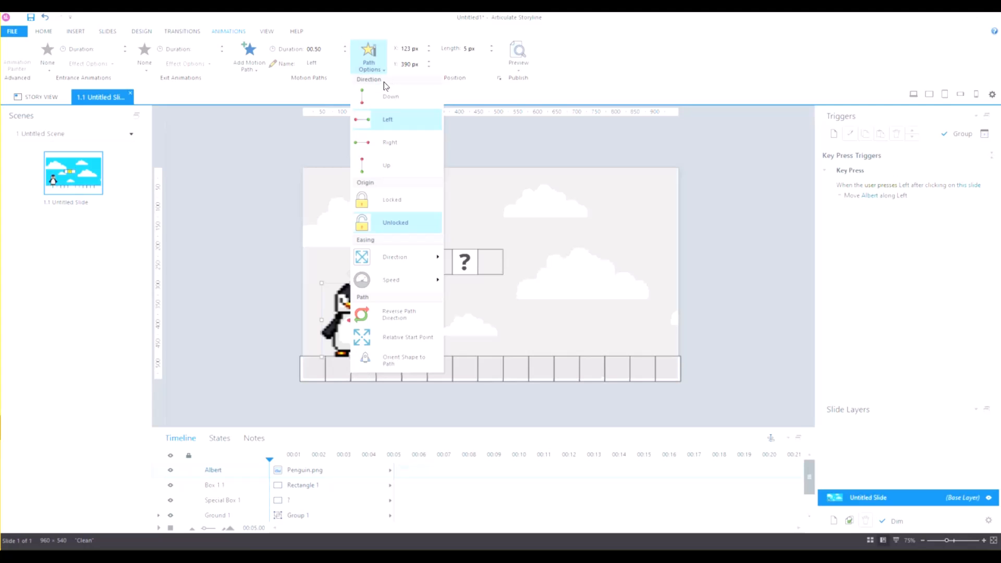
left_click(406, 338)
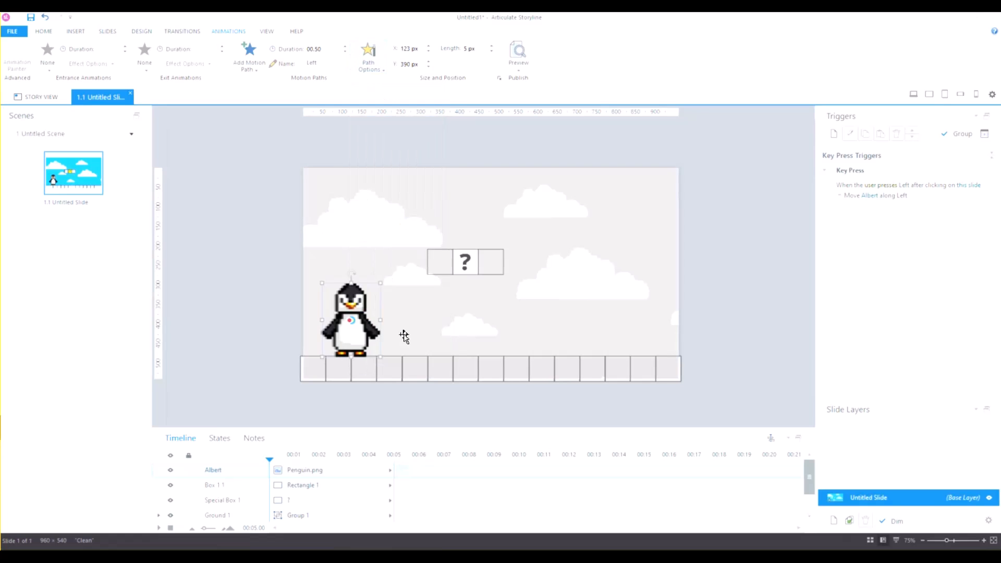
left_click(253, 271)
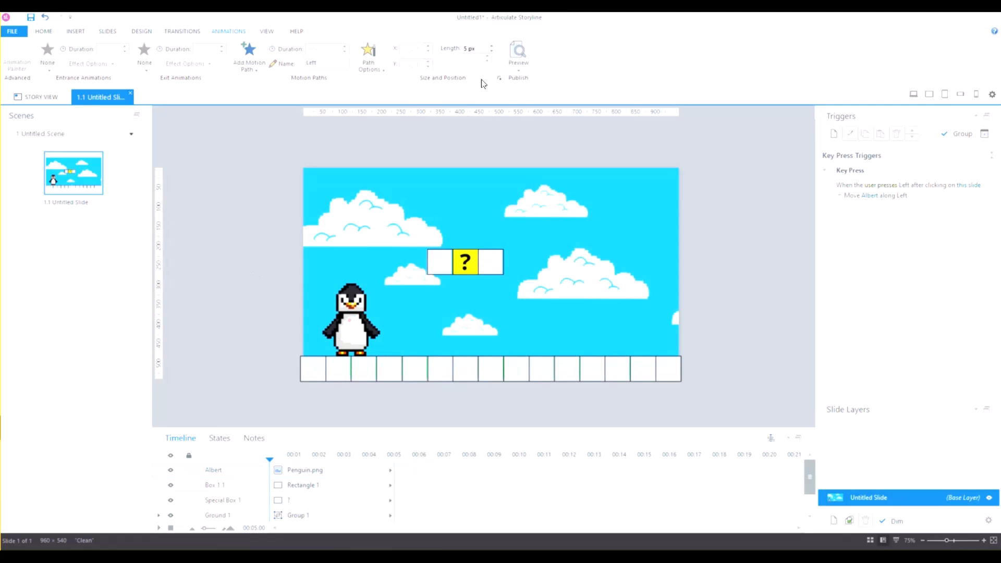
Step: Preview the current slide again to test the relative leftward movement
left_click(517, 70)
left_click(525, 82)
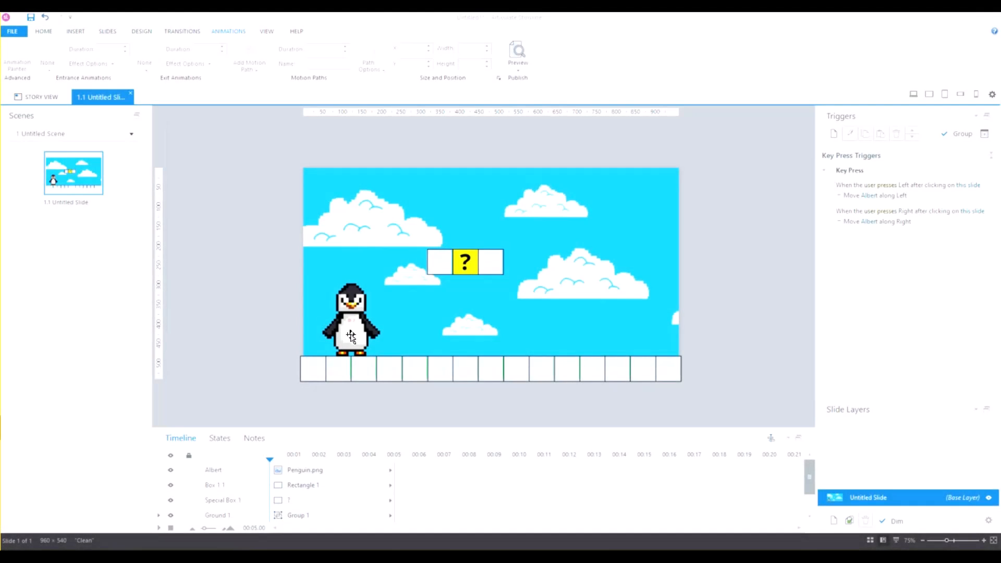
Step: Draw a temporary rectangle about 28 by 25 px spanning the height between the block row's underside and Albert's head, and check its size
left_click(352, 337)
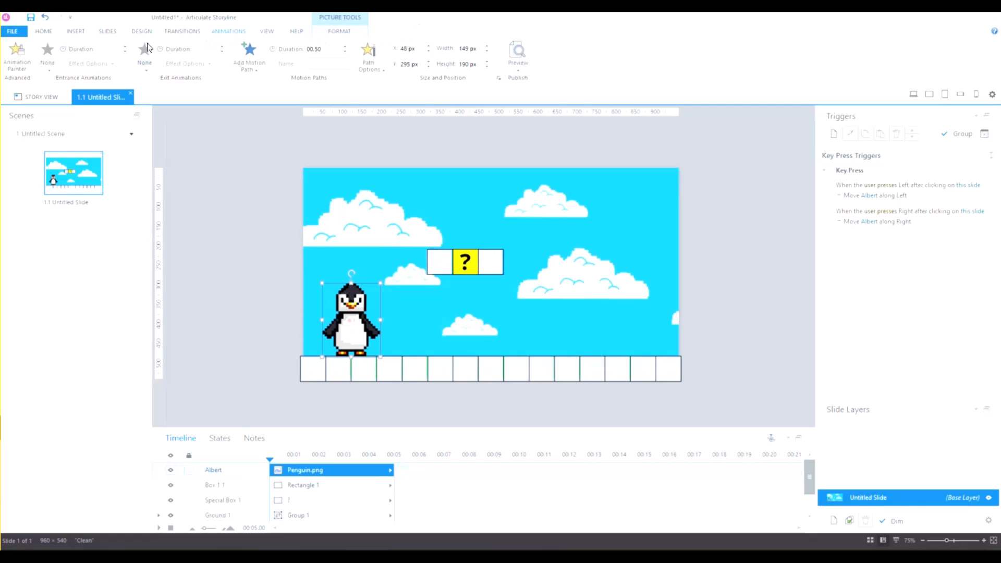
left_click(77, 35)
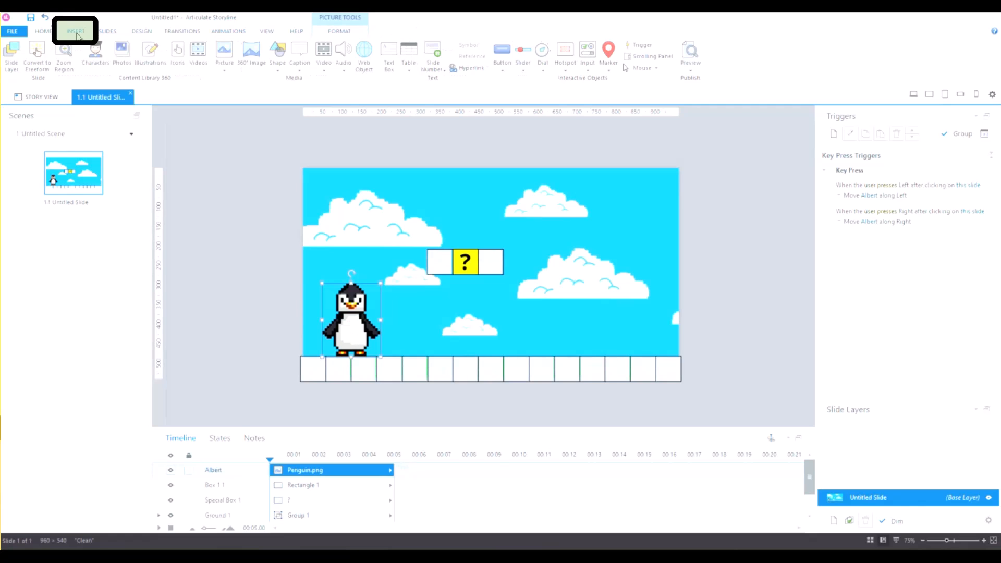
left_click(285, 73)
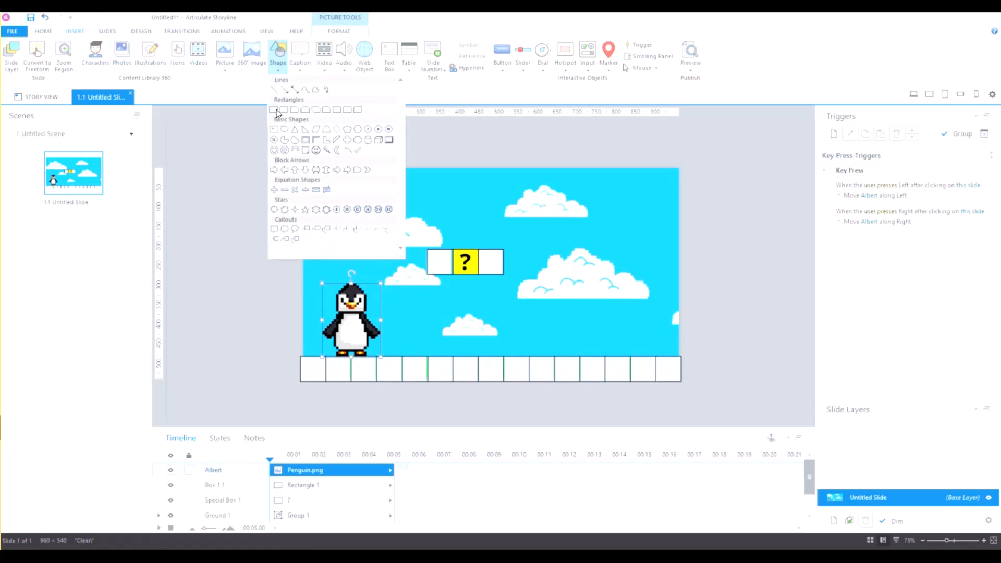
left_click(277, 110)
left_click_drag(419, 274, 410, 285)
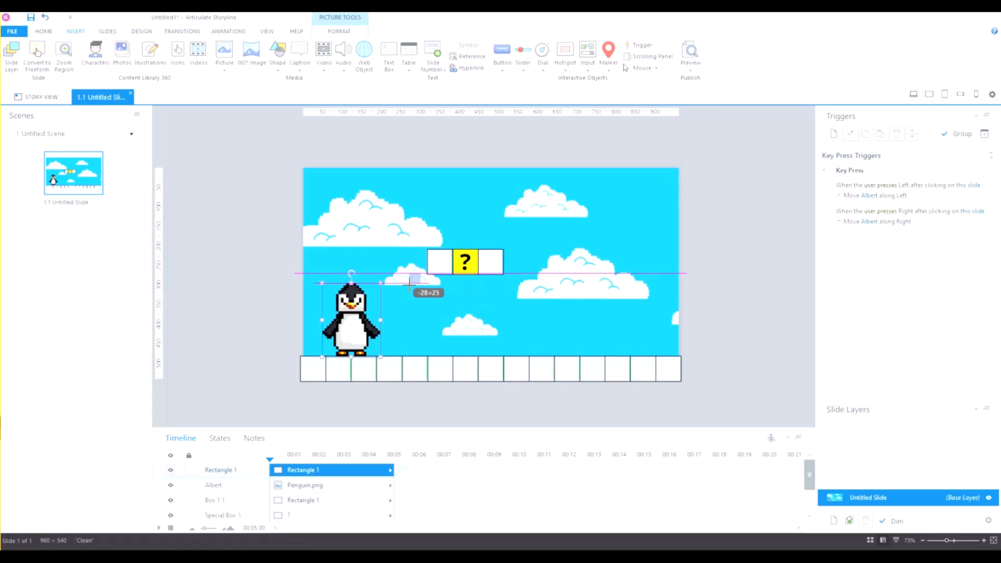
left_click_drag(409, 284, 409, 285)
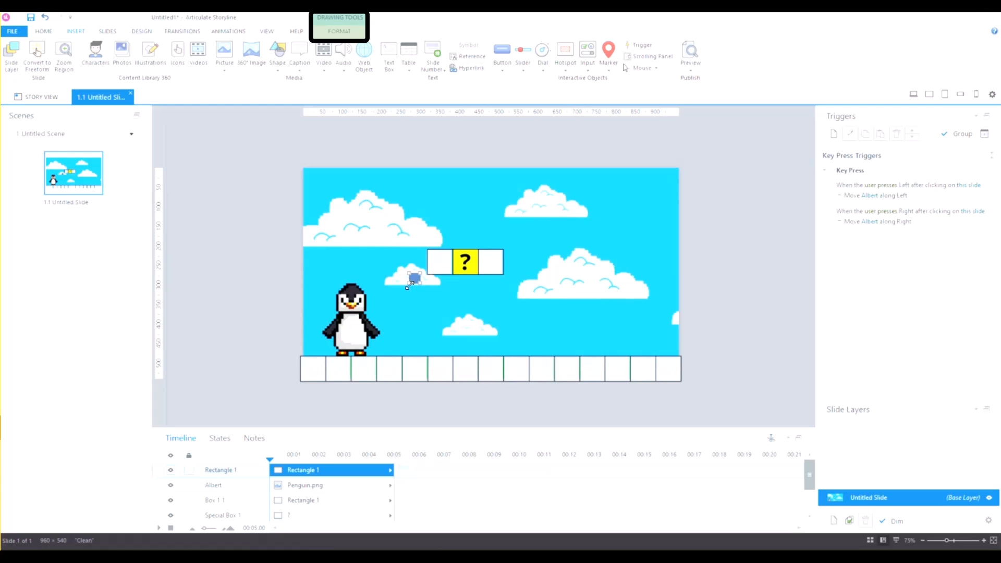
left_click(348, 36)
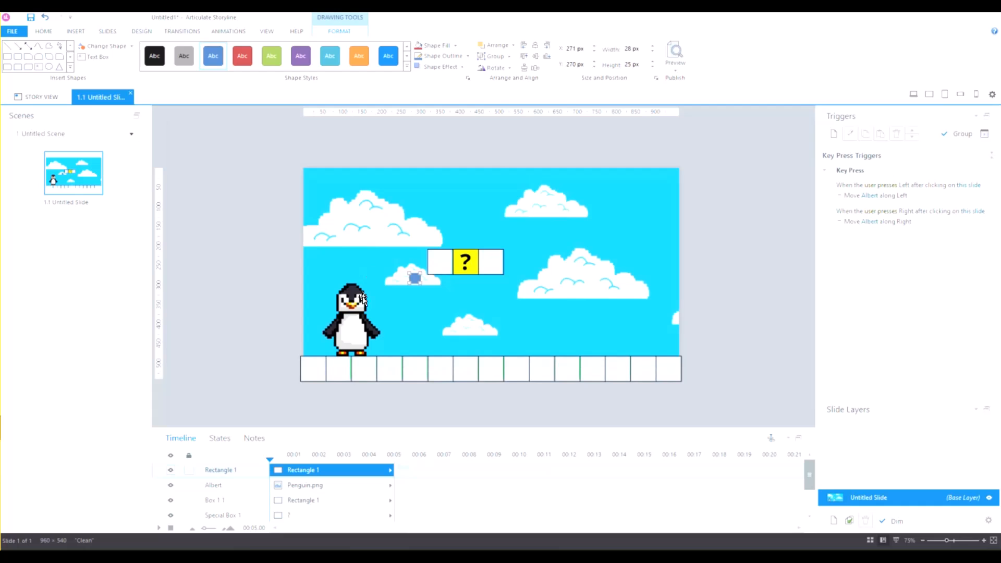
Step: Add a line motion path to Albert, named Jump, with a duration of 0.5 seconds
left_click(357, 312)
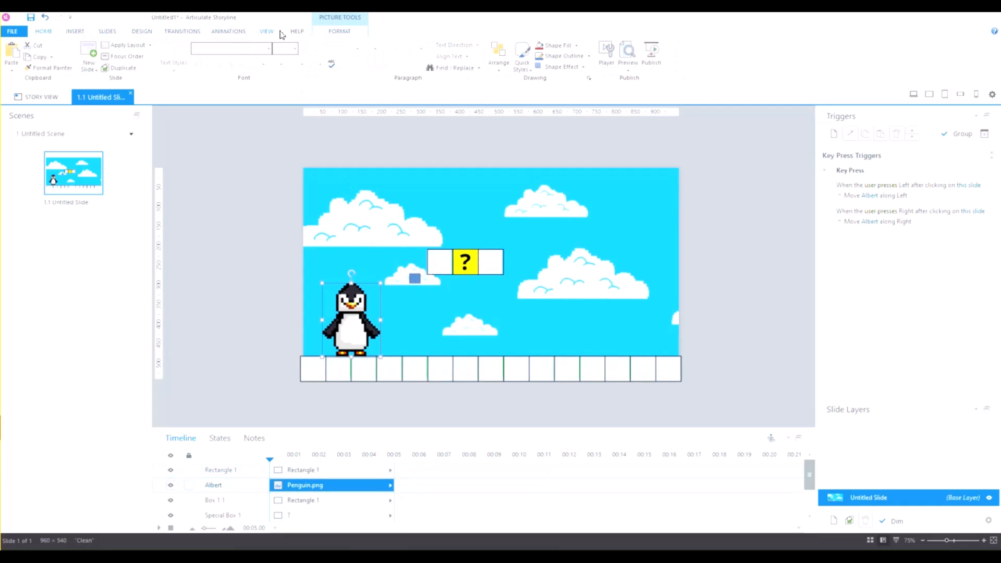
left_click(232, 34)
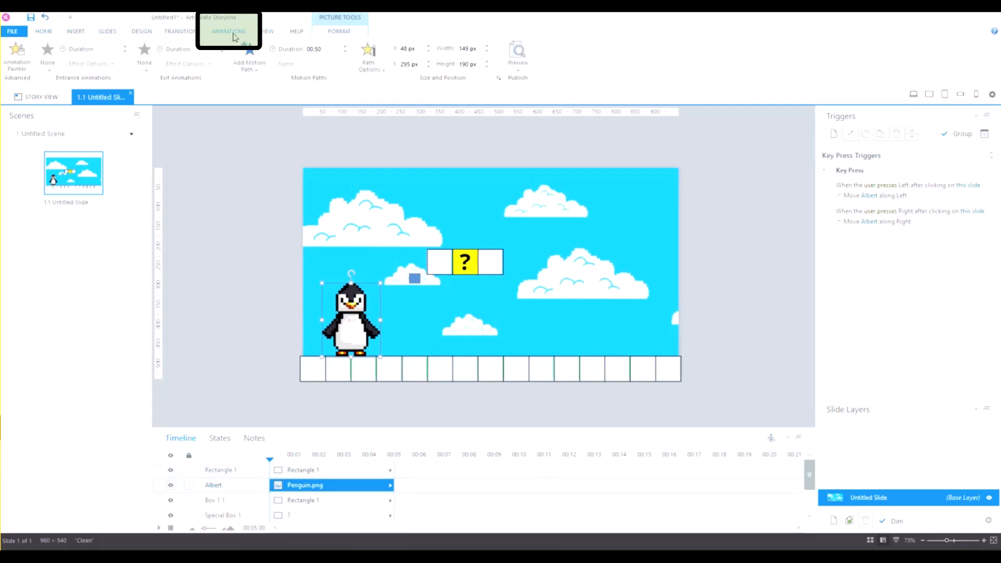
left_click(250, 61)
left_click(254, 96)
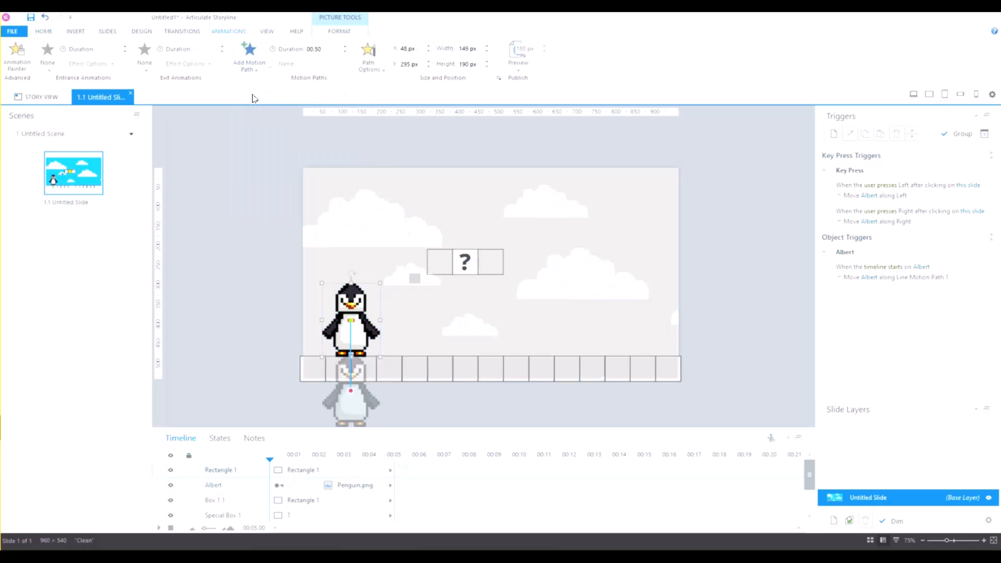
left_click(321, 63)
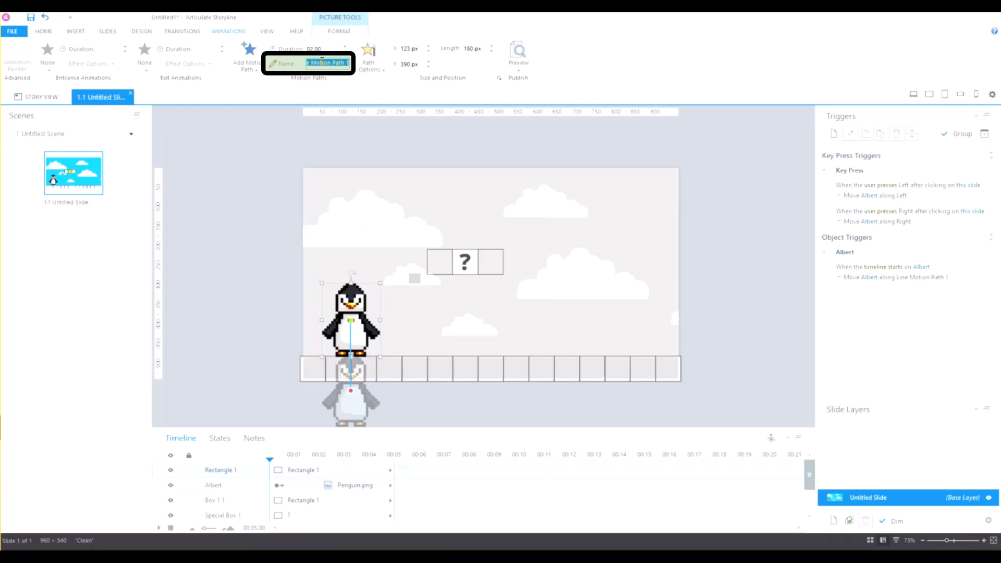
type("Jump")
left_click(328, 50)
type("2")
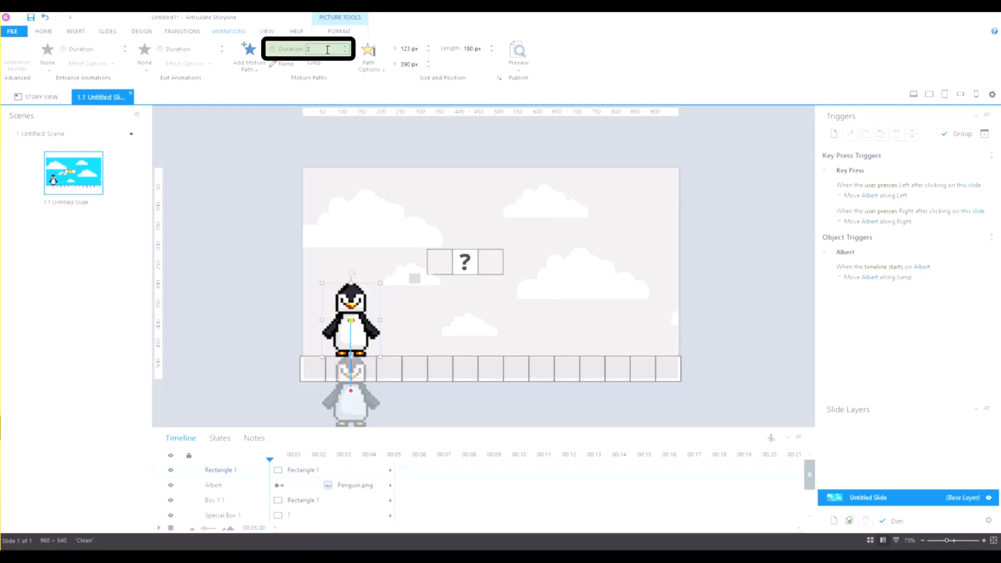
type(".5")
Step: Set the Jump path upward with a relative start point and a length of 26 px, and open its trigger for editing
left_click(382, 66)
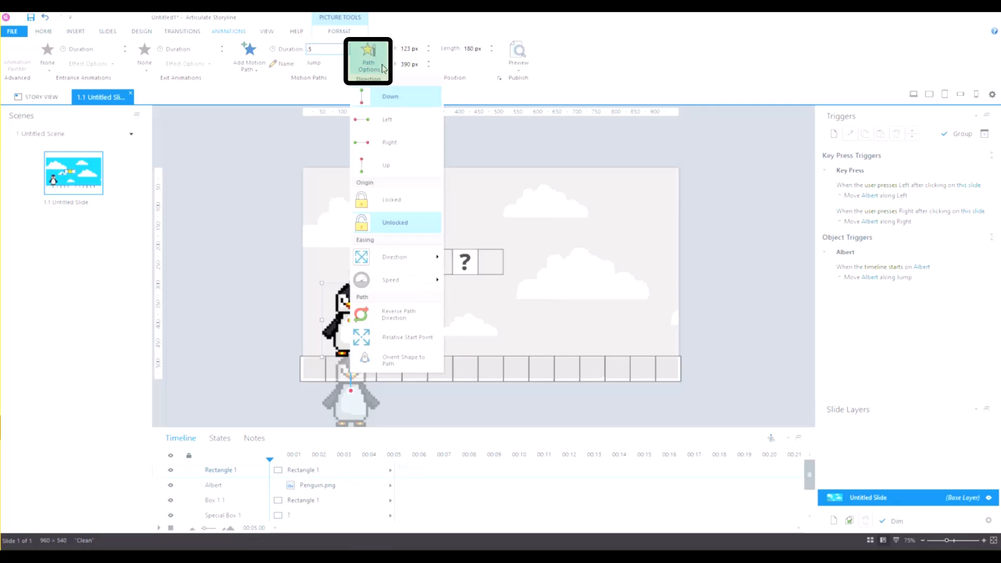
left_click(388, 165)
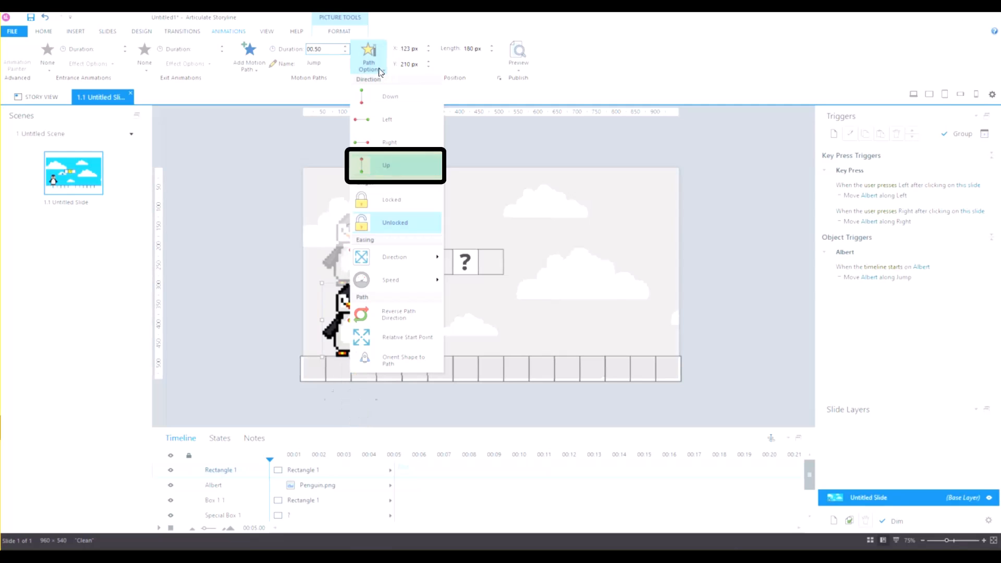
left_click(412, 342)
left_click(384, 63)
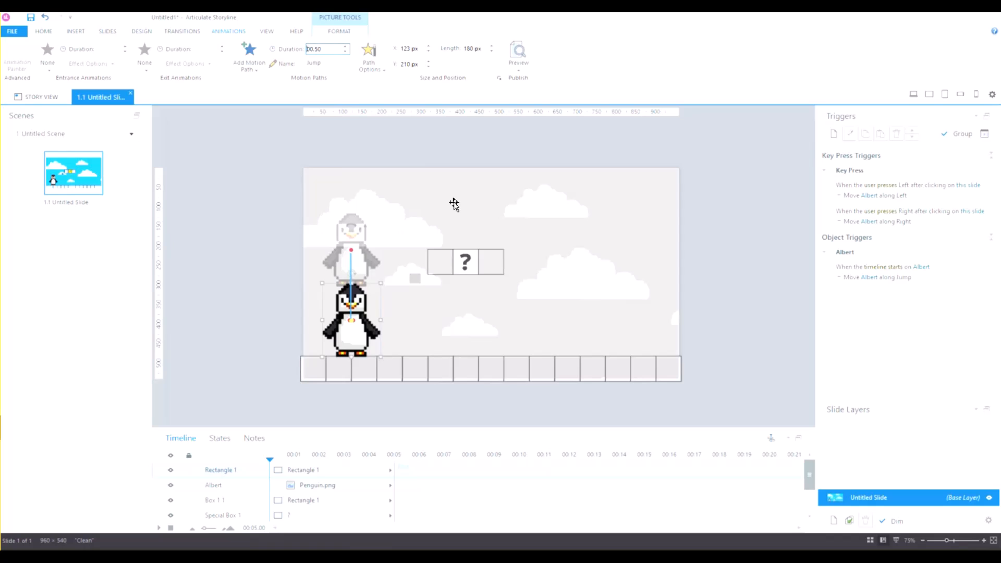
double_click(468, 49)
type("26")
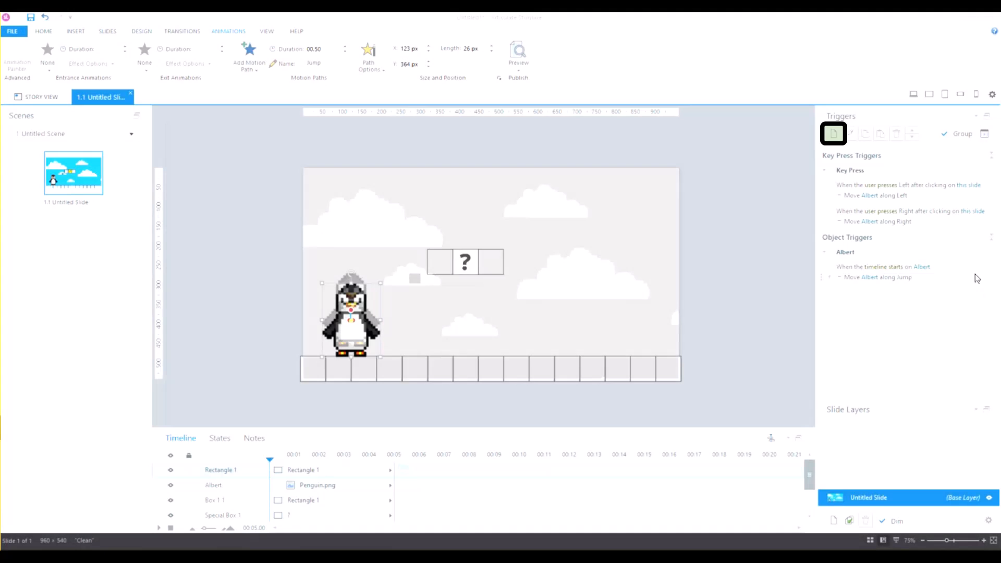
double_click(978, 279)
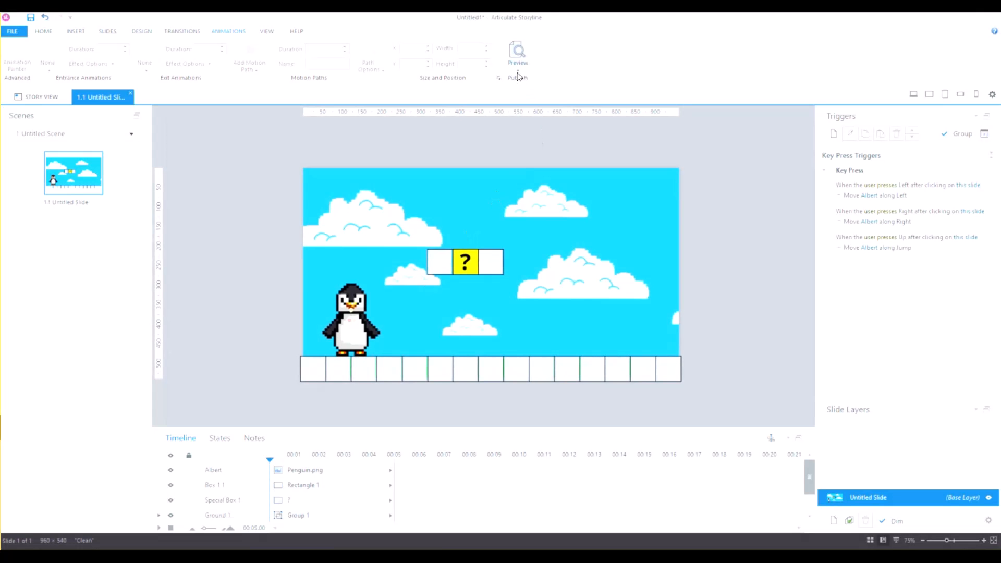
Step: Preview the current slide, test walking Albert left and right with the arrow controls, and close the preview
left_click(518, 76)
left_click(522, 84)
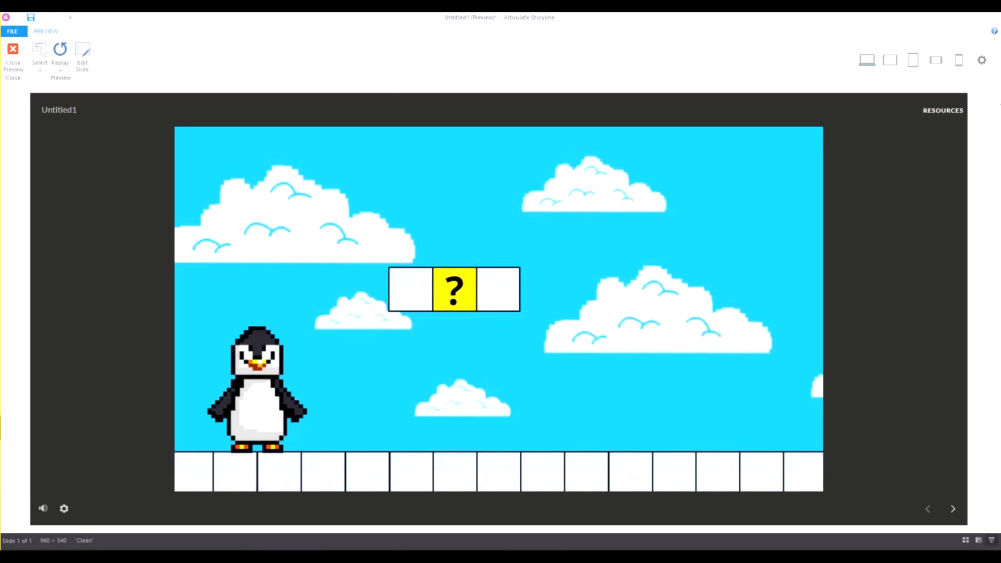
key("Left")
key("Left")
key("Left")
key("Right")
key("Right")
key("Right")
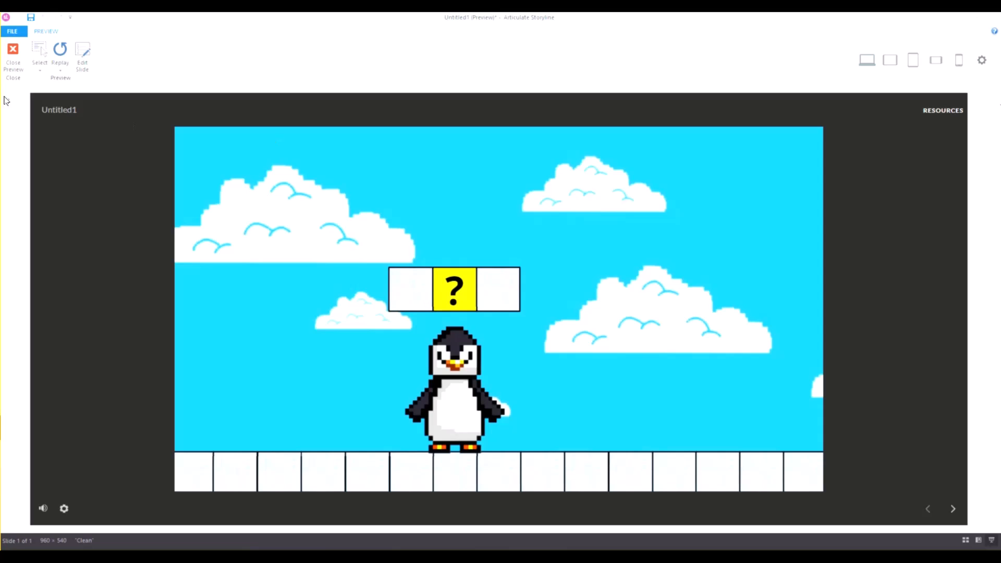
left_click(11, 67)
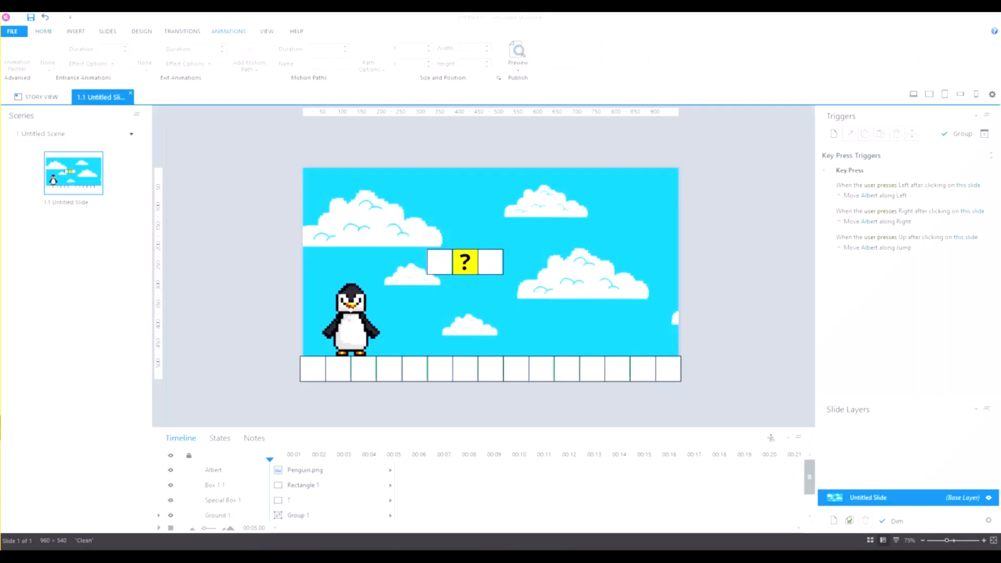